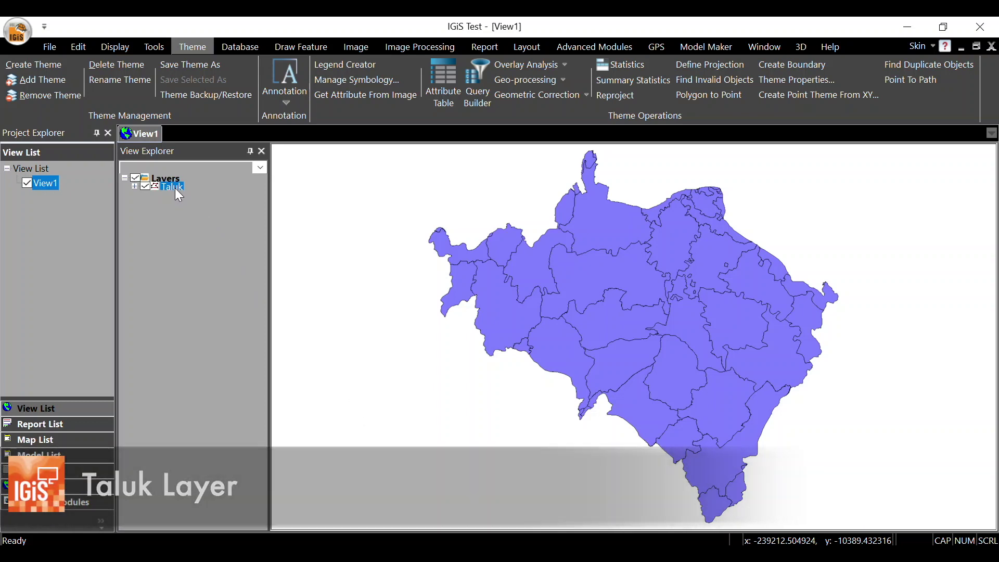
Browse the Taluk attribute table sorted by name ascending then descending, and check the annotation options.
right_click(176, 189)
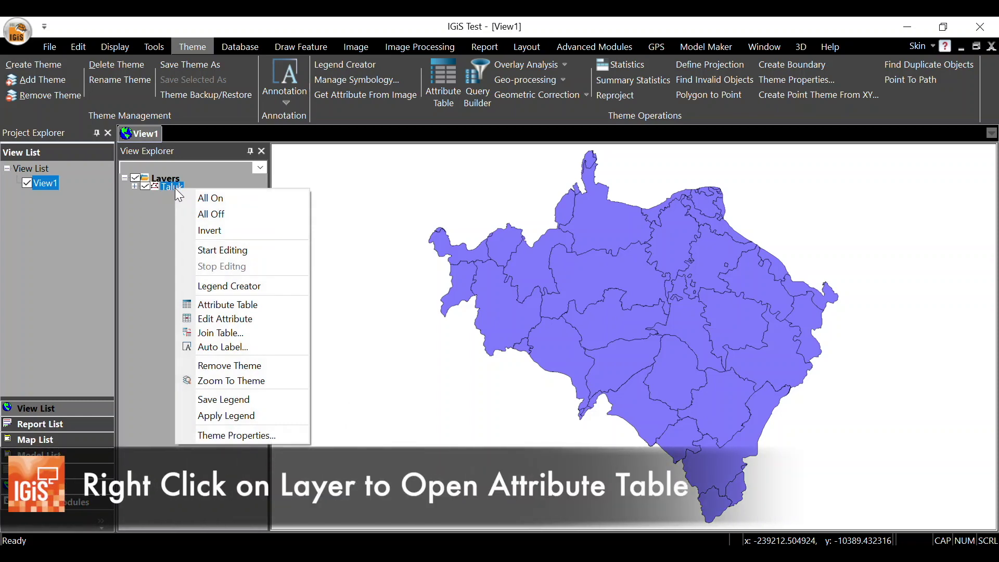
click(235, 303)
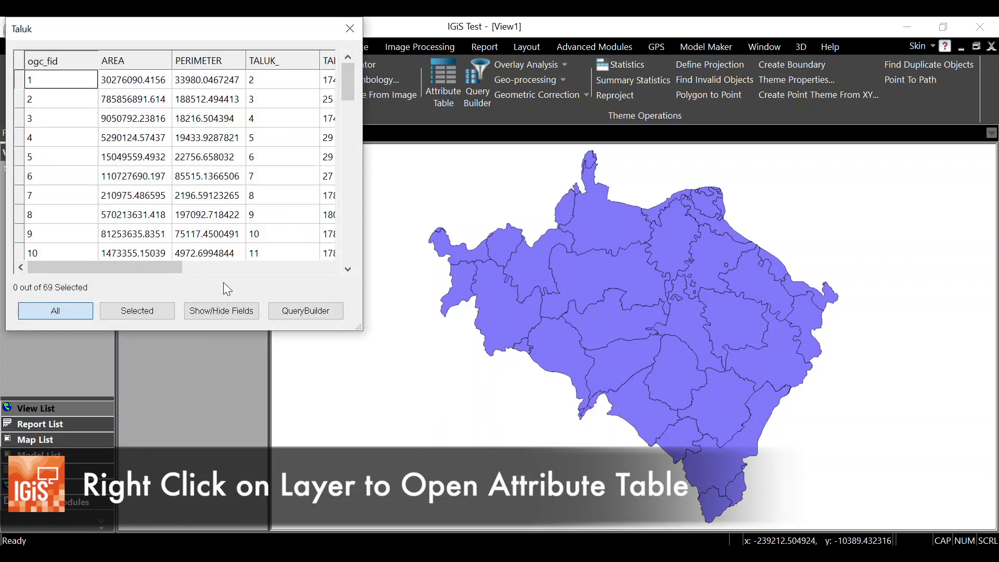
click(175, 267)
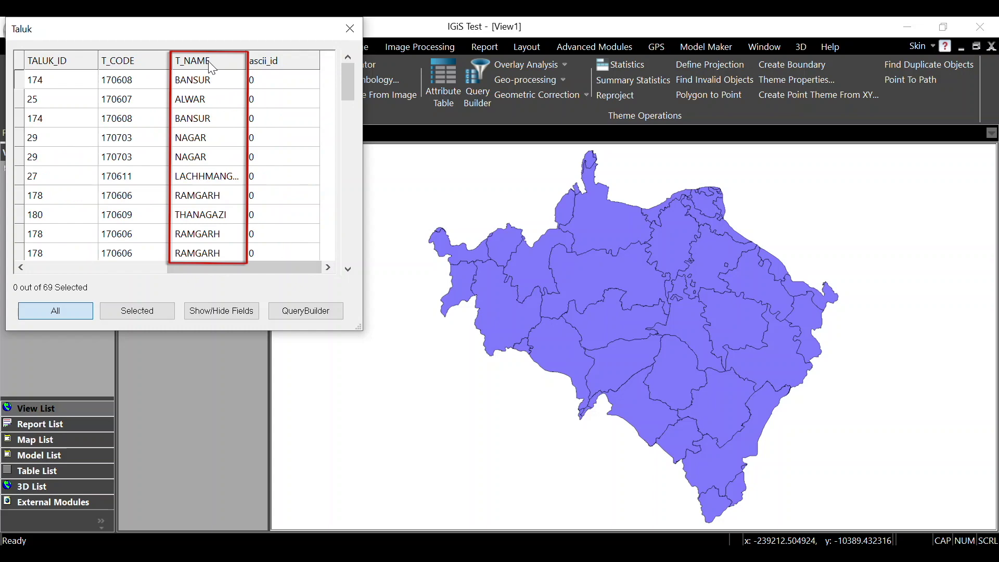
click(217, 68)
click(217, 67)
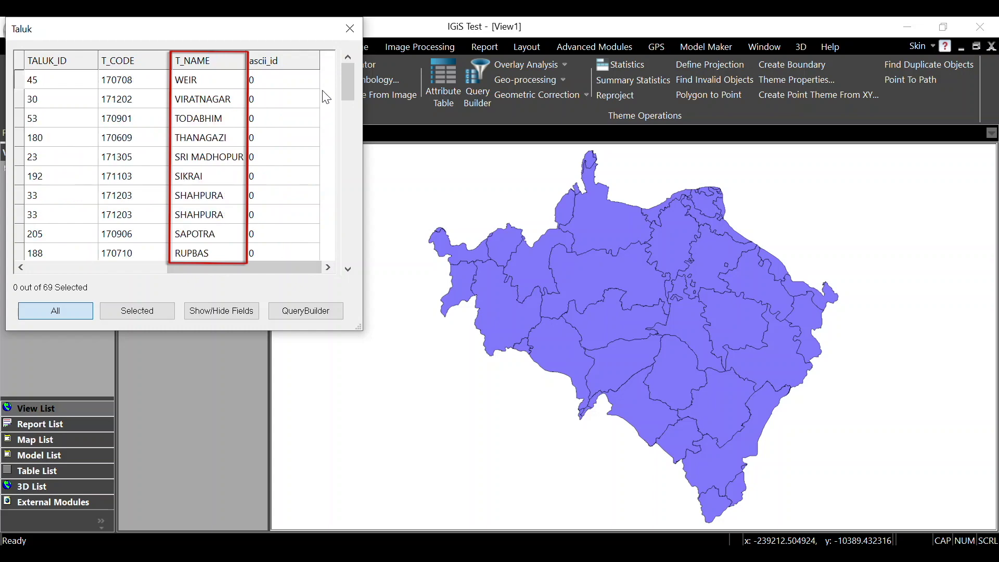
click(350, 29)
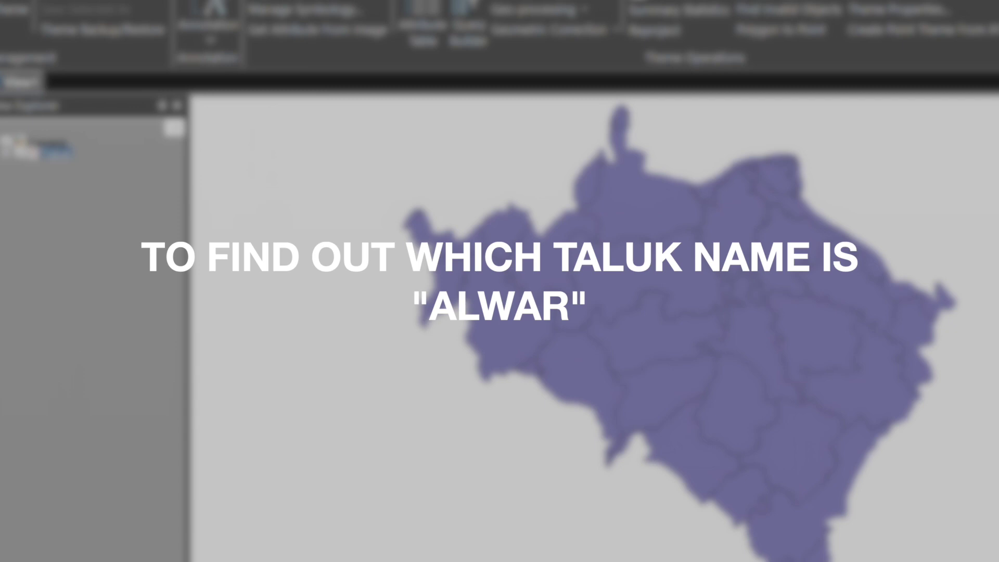
click(208, 39)
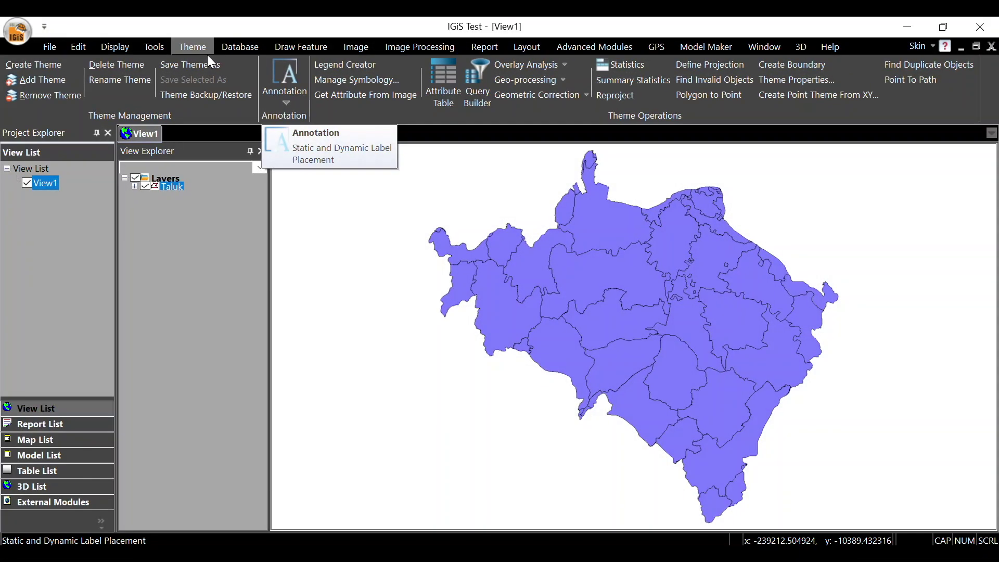
click(212, 49)
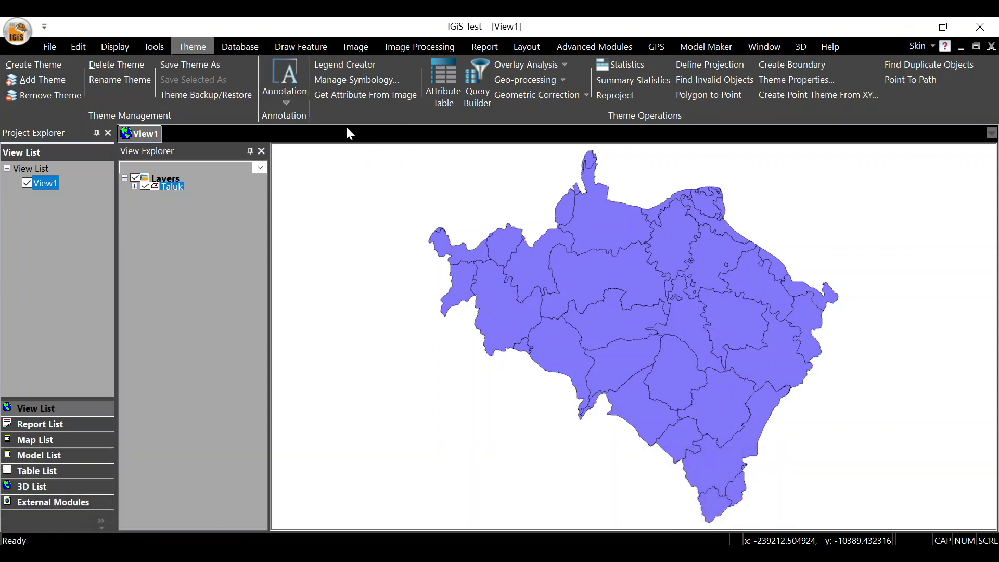
Open the Taluk Query Builder in Create A New Selection mode and list T_NAME's unique values.
click(479, 96)
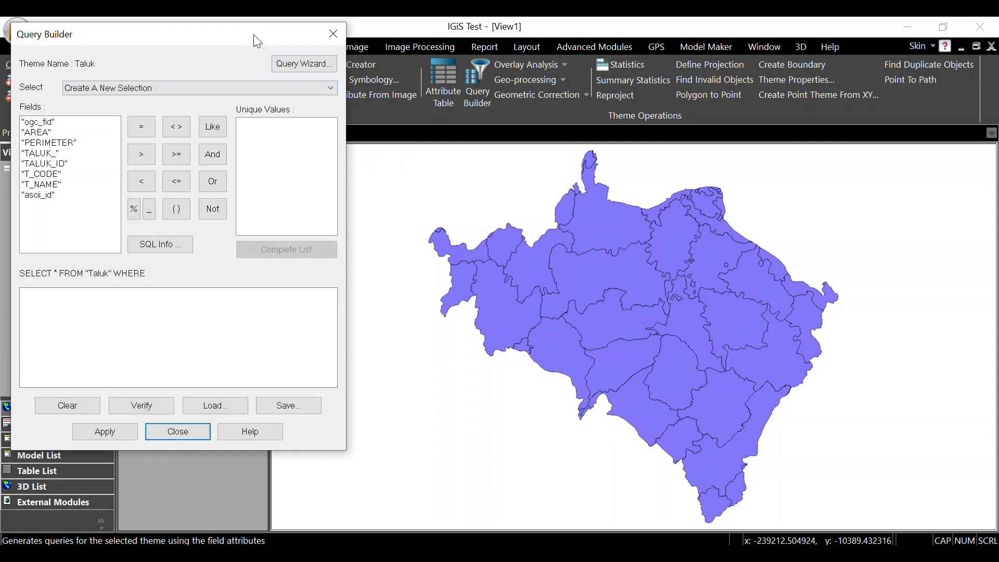
drag(256, 40, 577, 73)
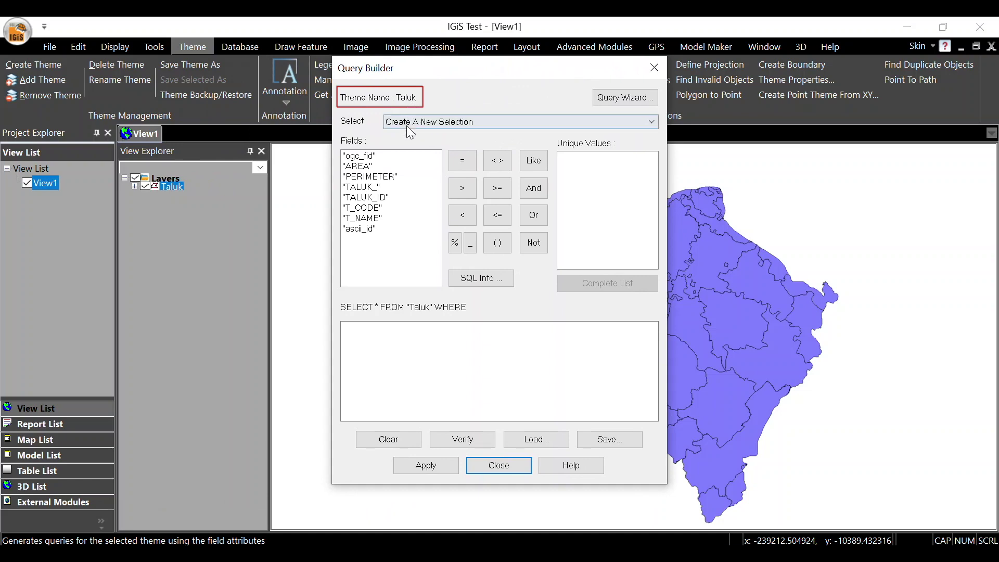
click(480, 125)
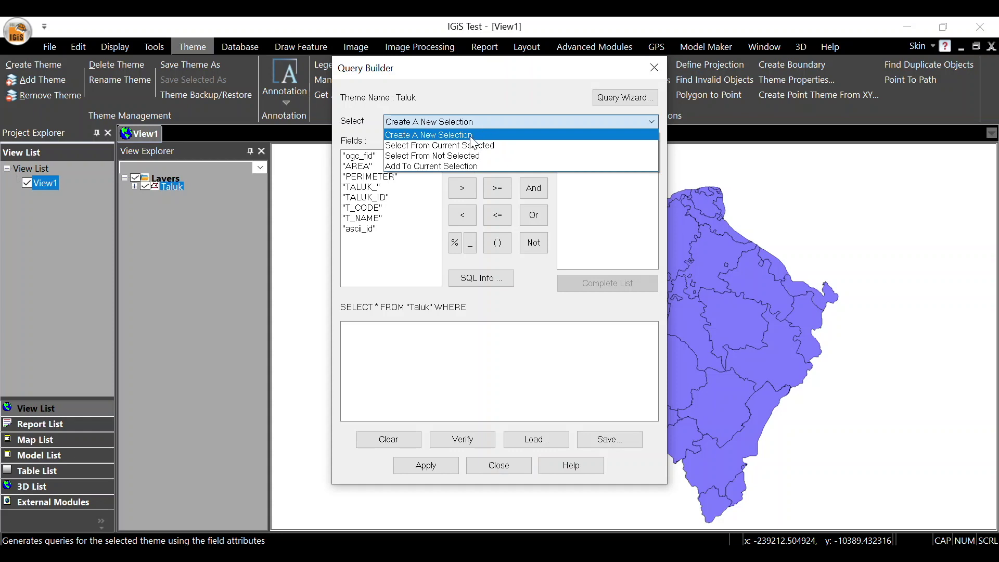
click(469, 136)
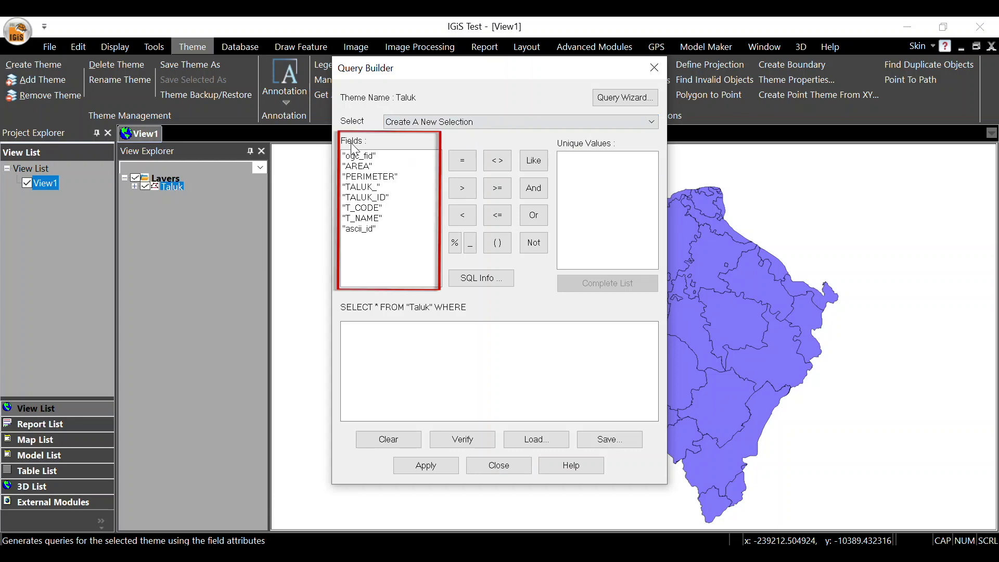
click(364, 221)
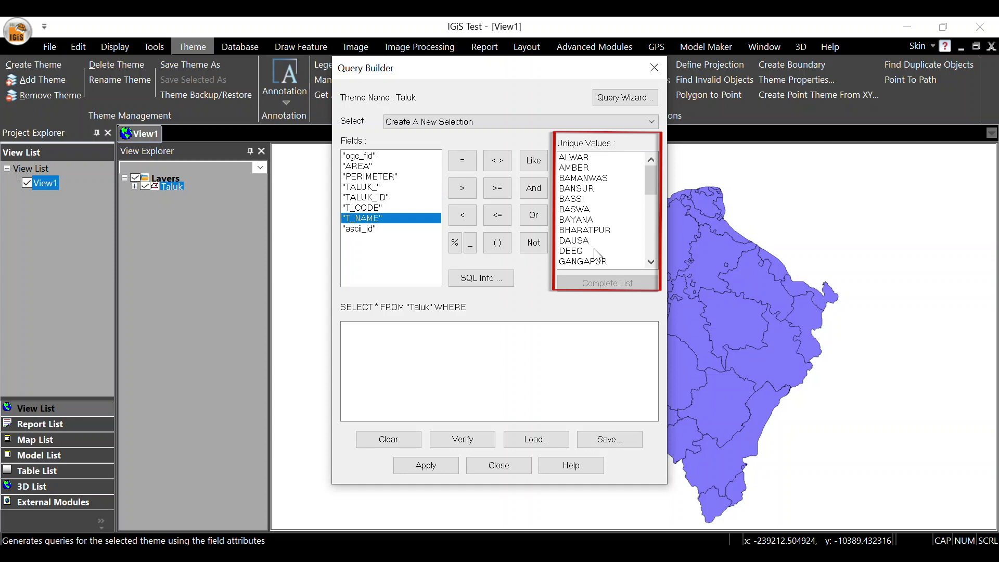
mouse_move(652, 185)
mouse_down()
mouse_move(651, 245)
mouse_move(650, 191)
mouse_up()
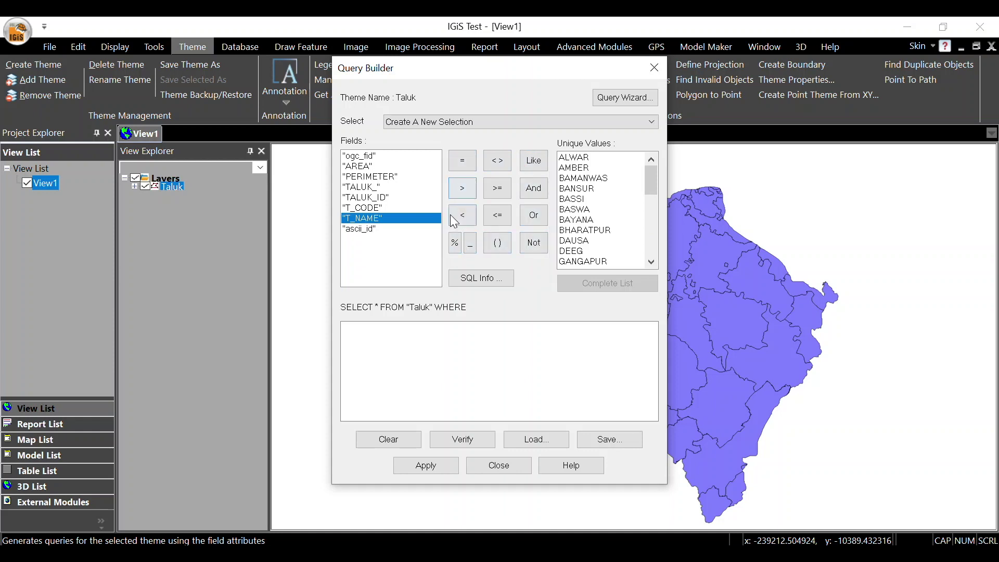
Write the expression "T_NAME"='ALWAR' from the T_NAME field, the = operator and the ALWAR value.
double_click(380, 218)
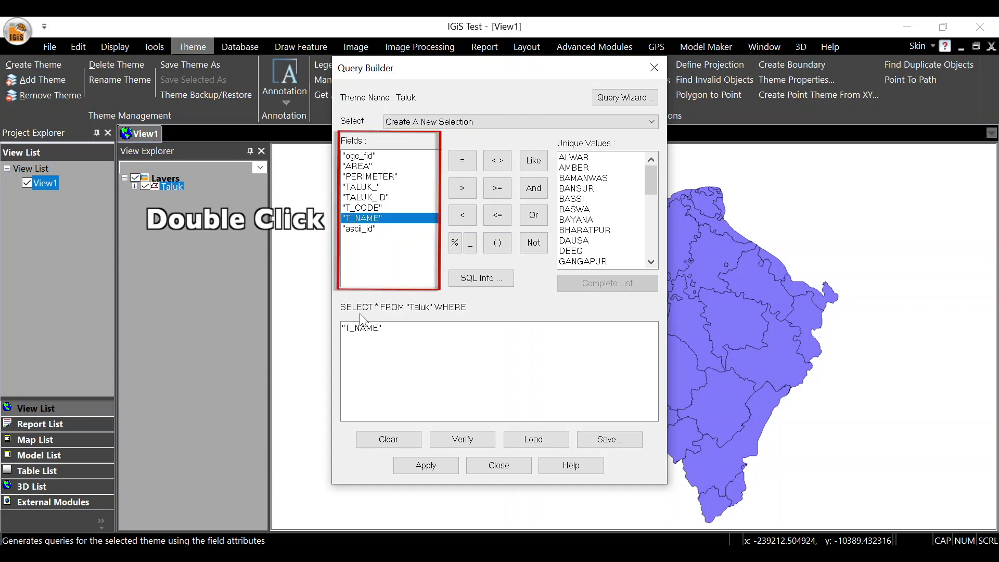
click(388, 333)
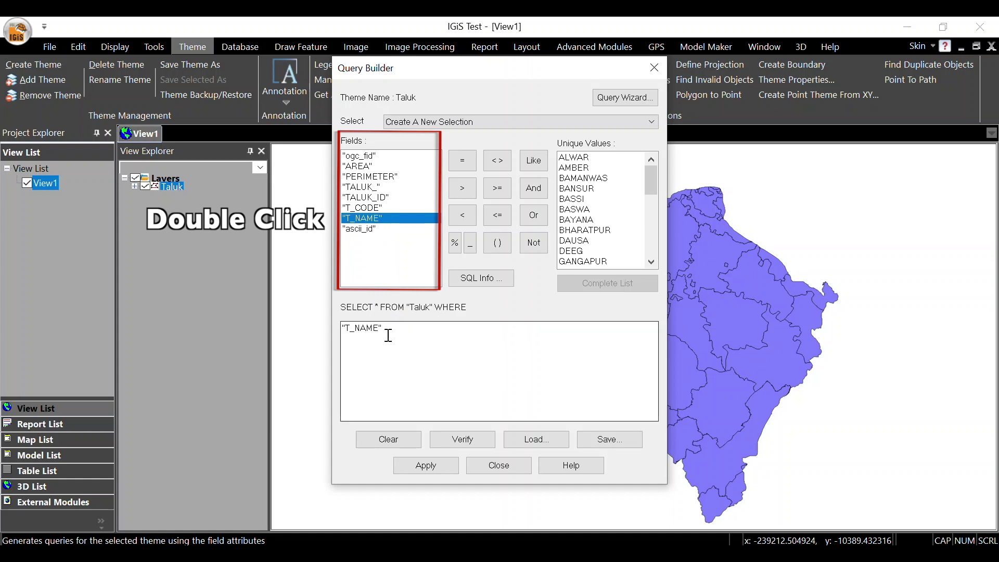
click(469, 163)
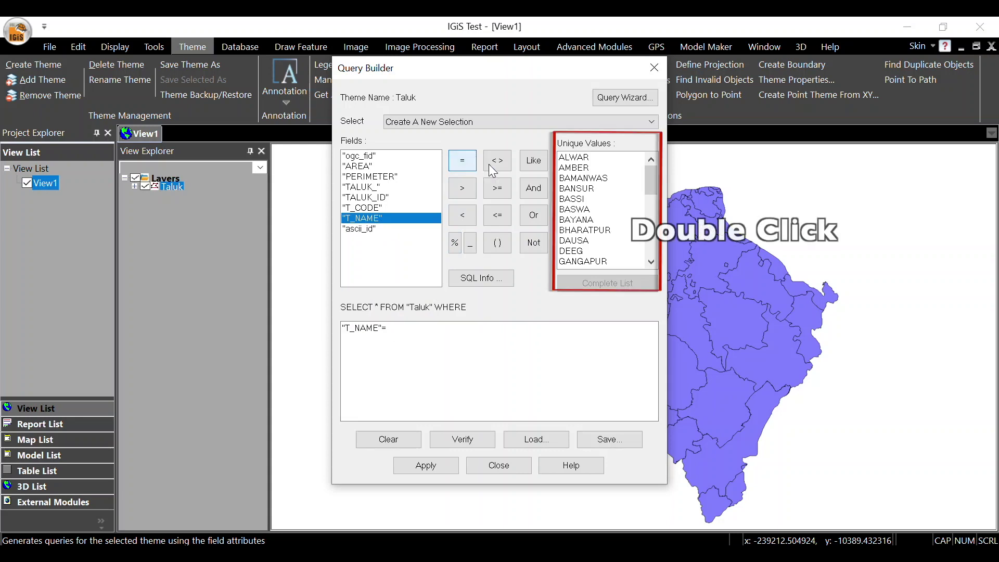
double_click(577, 157)
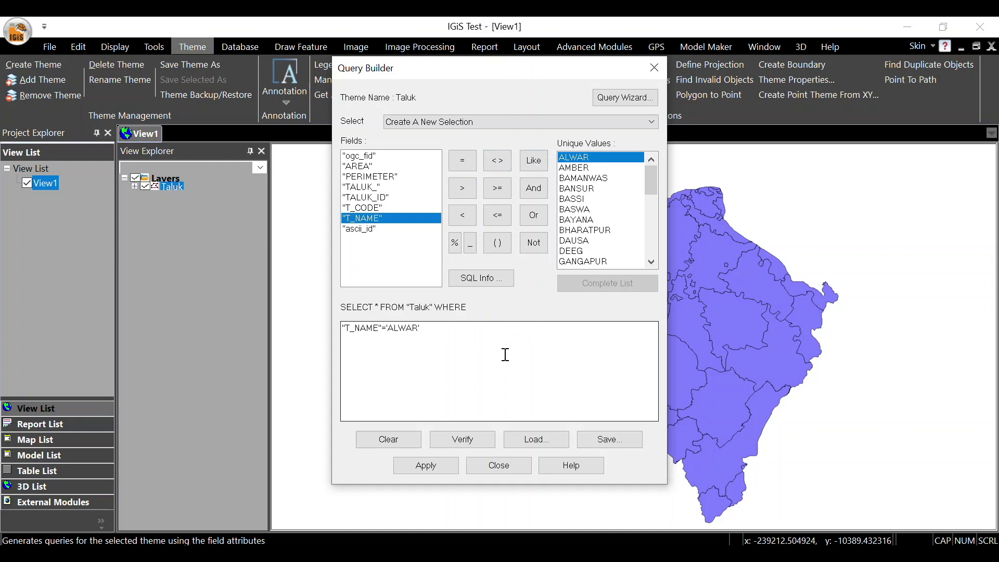
Verify and apply the ALWAR query, selecting 1 taluk, then close the Query Builder.
click(463, 440)
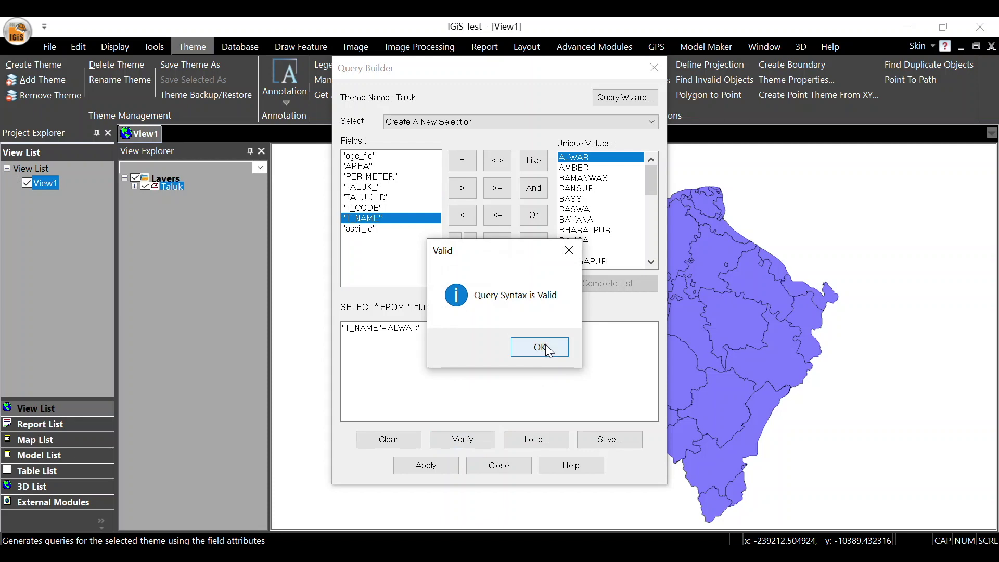
click(545, 344)
click(429, 467)
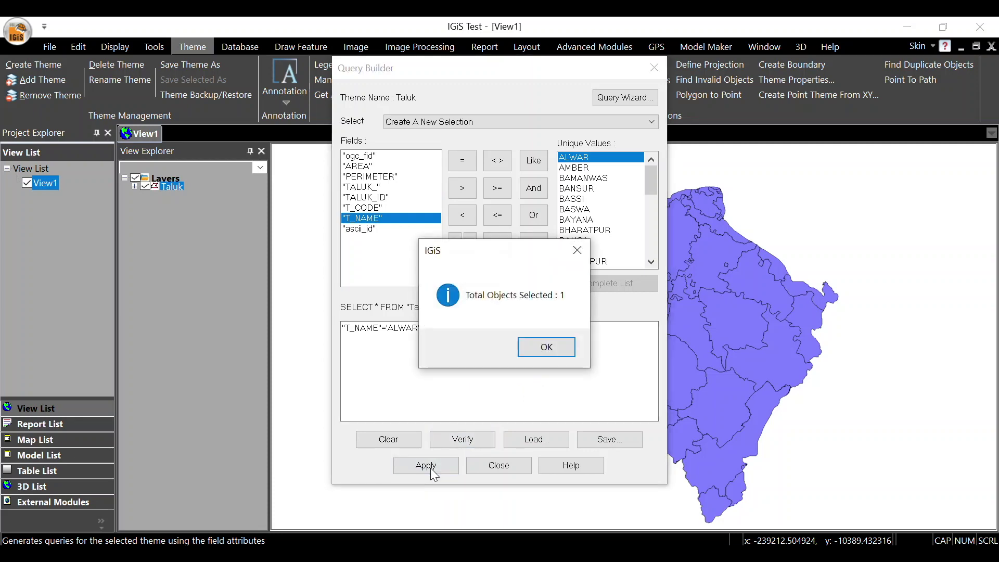
click(547, 347)
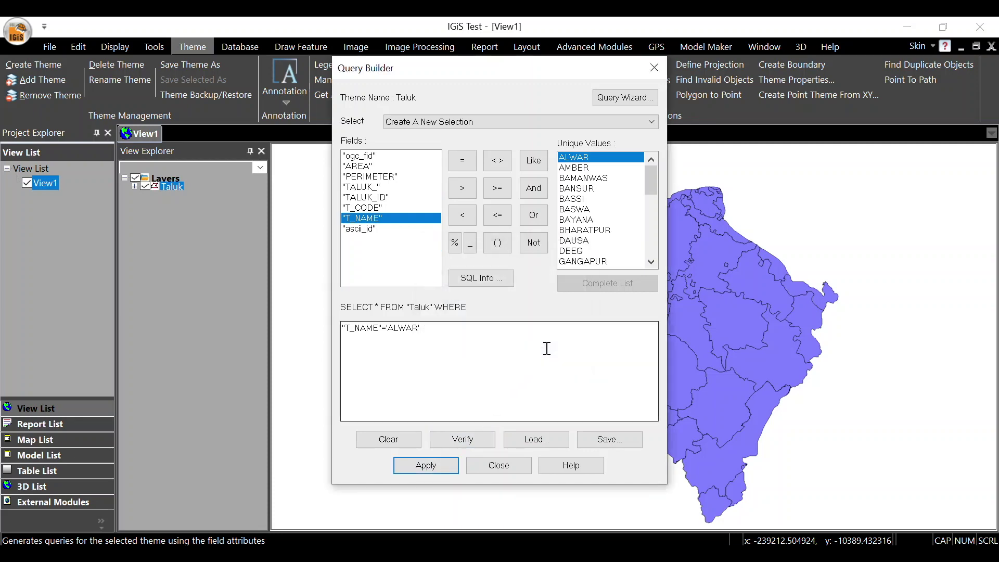
click(498, 465)
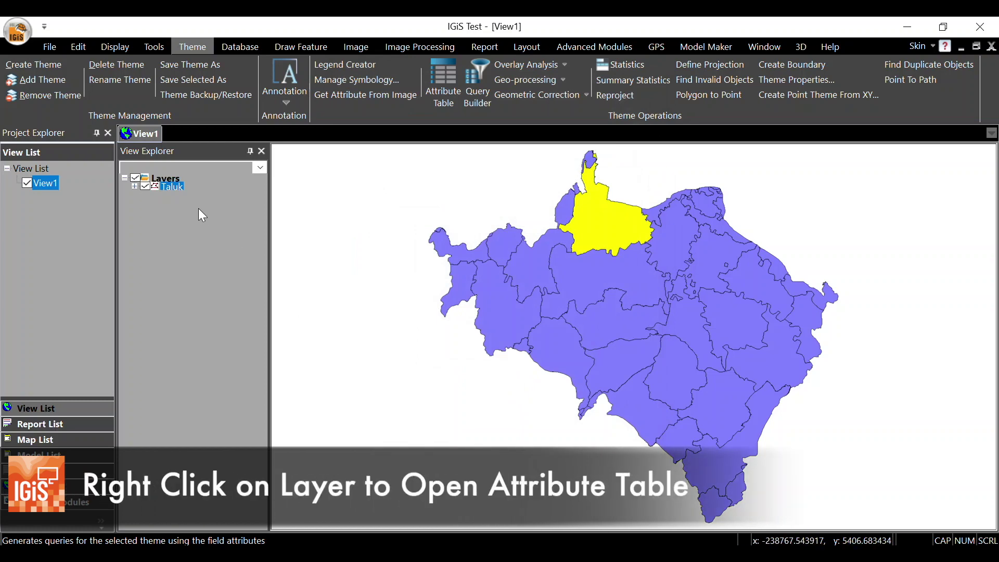
right_click(173, 185)
click(221, 296)
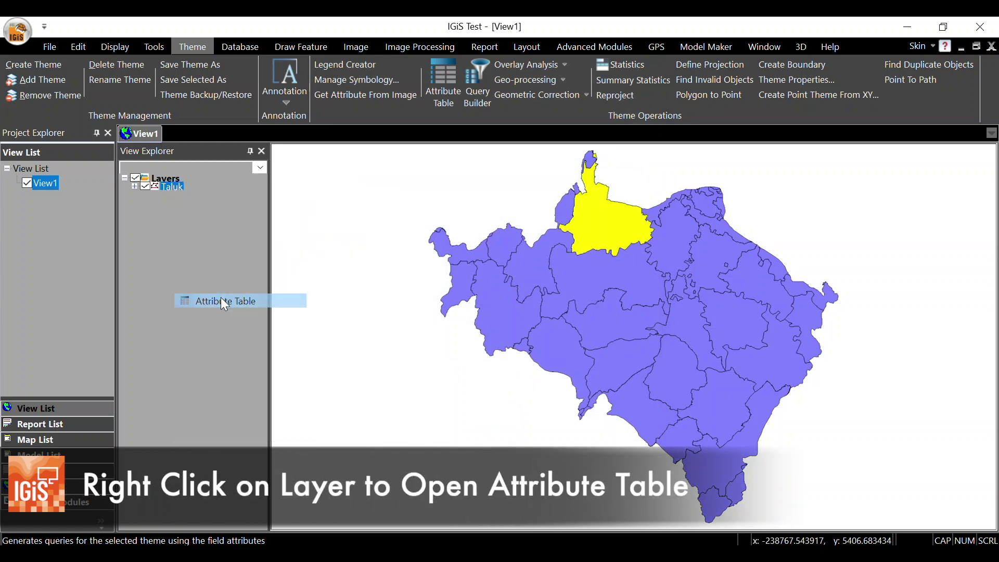
click(160, 311)
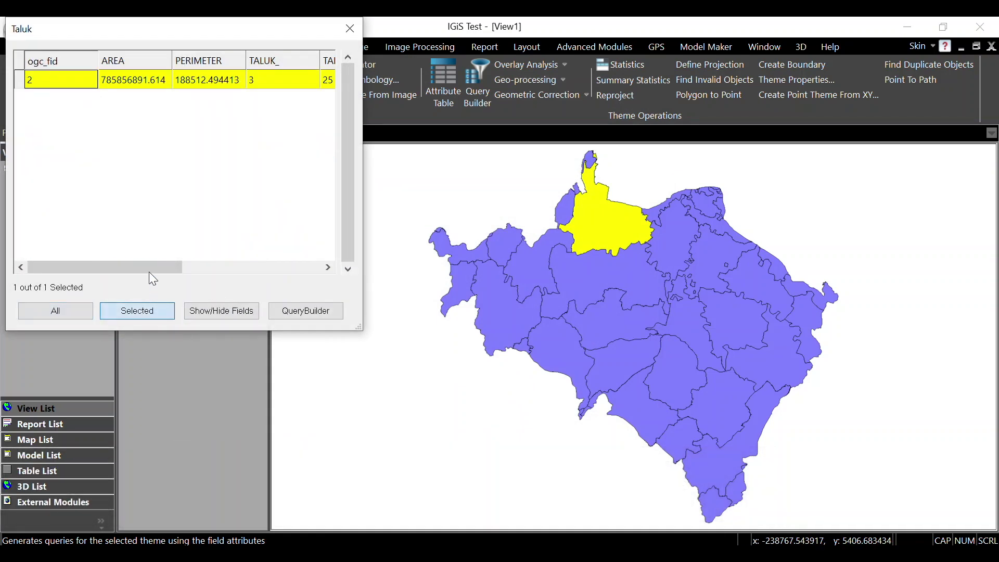
drag(151, 267, 301, 257)
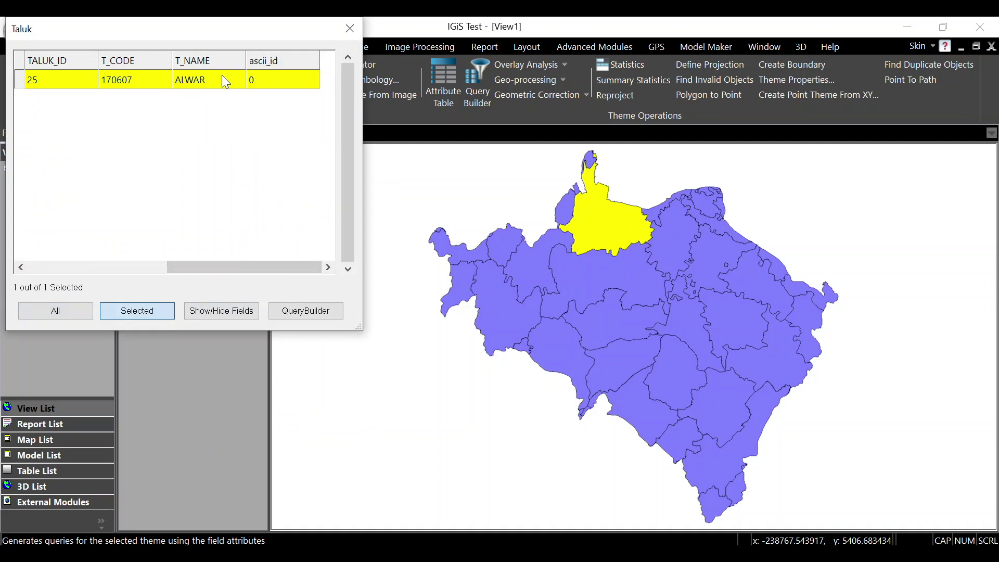
click(356, 30)
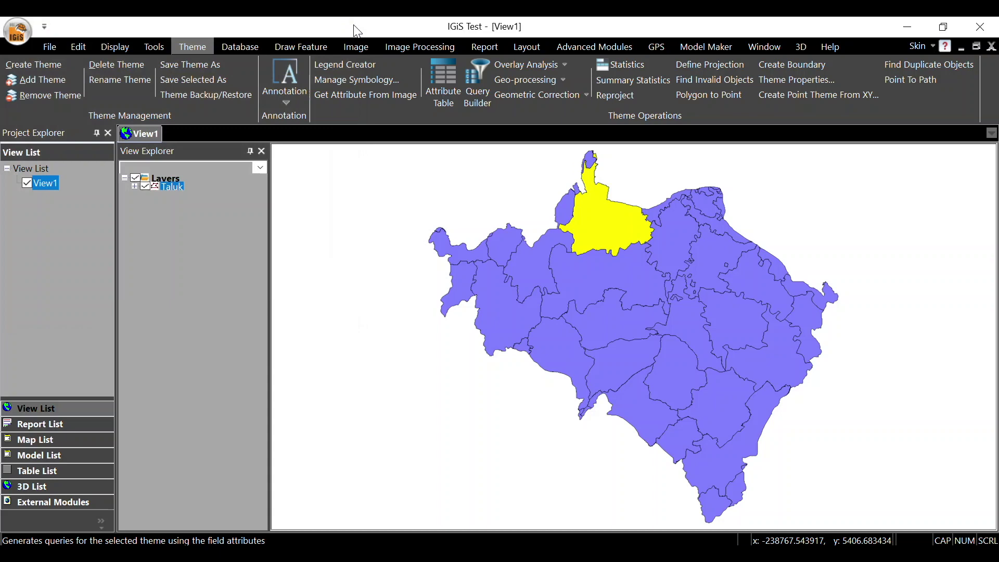
Remove the ALWAR selection, then write "T_NAME" like '%A' in a fresh Query Builder.
right_click(345, 166)
click(388, 307)
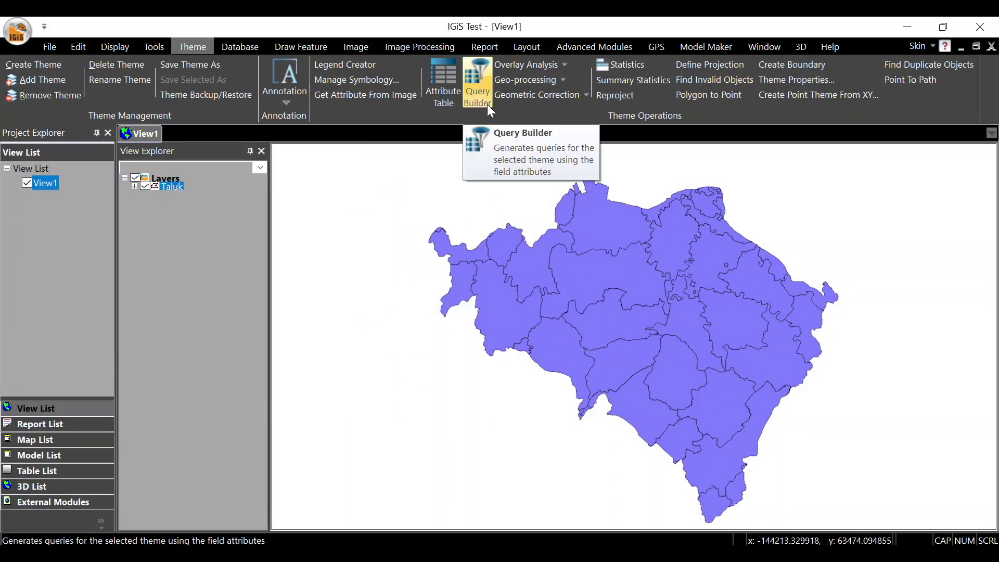
click(489, 106)
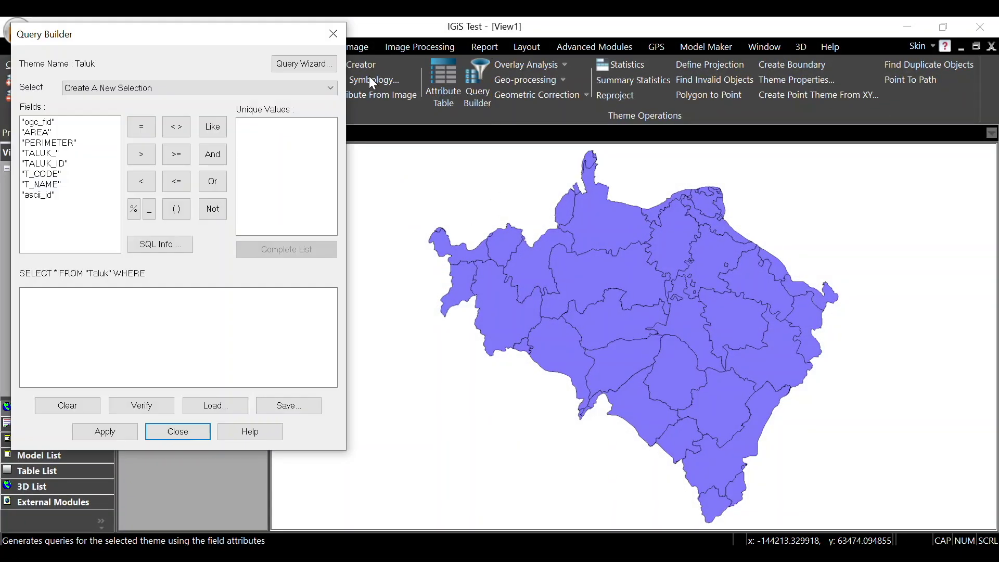
double_click(392, 238)
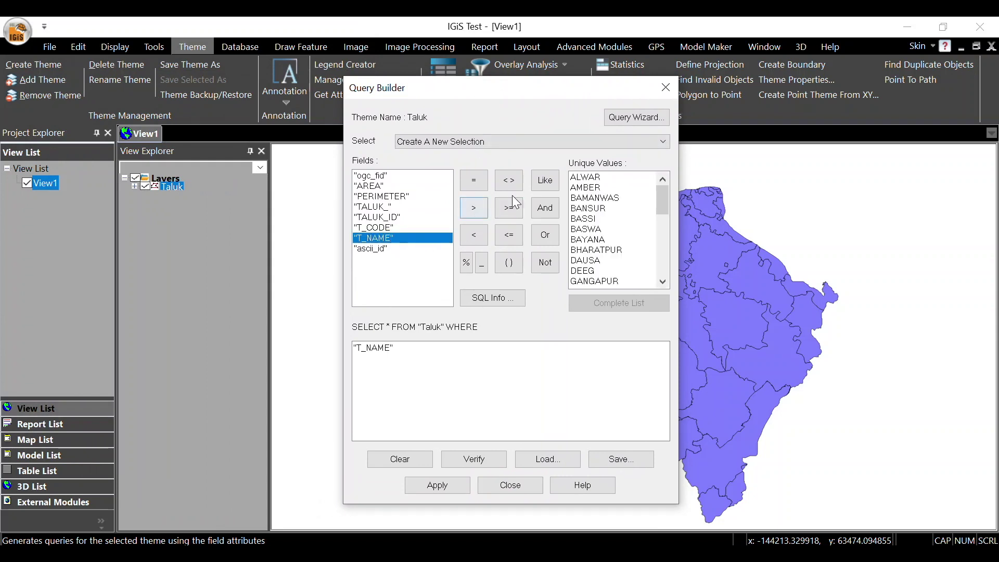
click(552, 192)
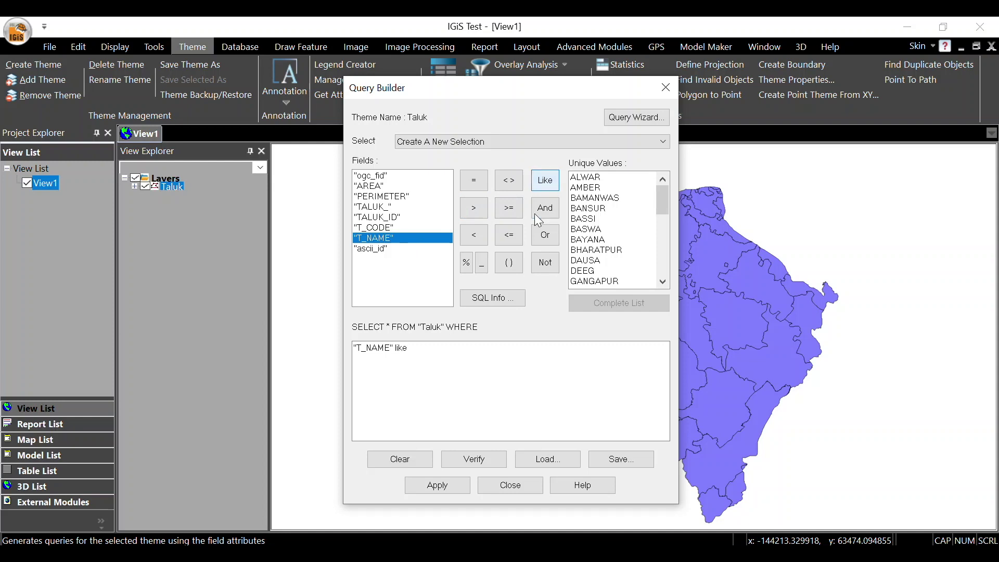
click(429, 354)
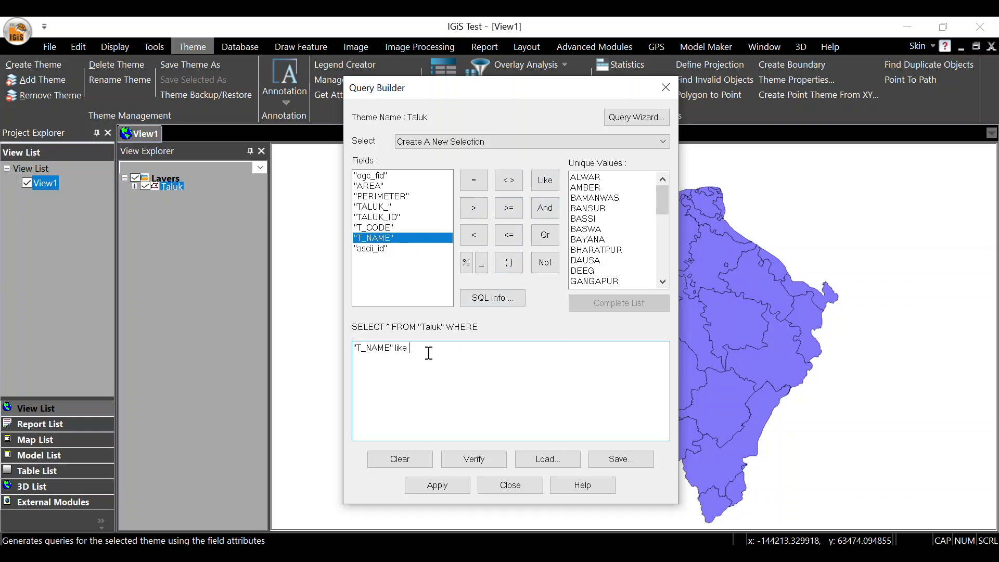
click(467, 264)
text(A)
Verify and apply the '%A' query, selecting 11 taluks, then close the Query Builder.
click(471, 460)
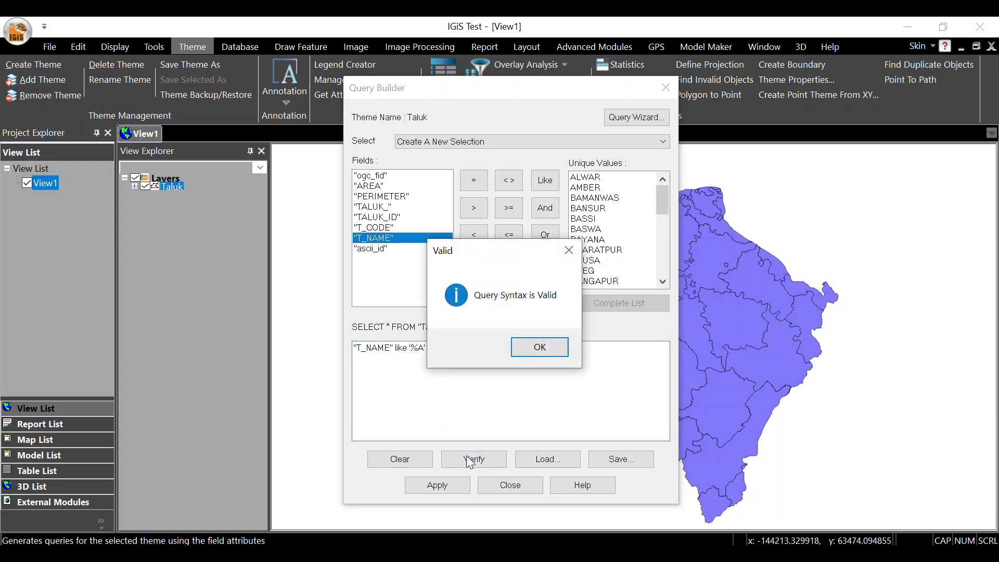
click(536, 349)
click(450, 485)
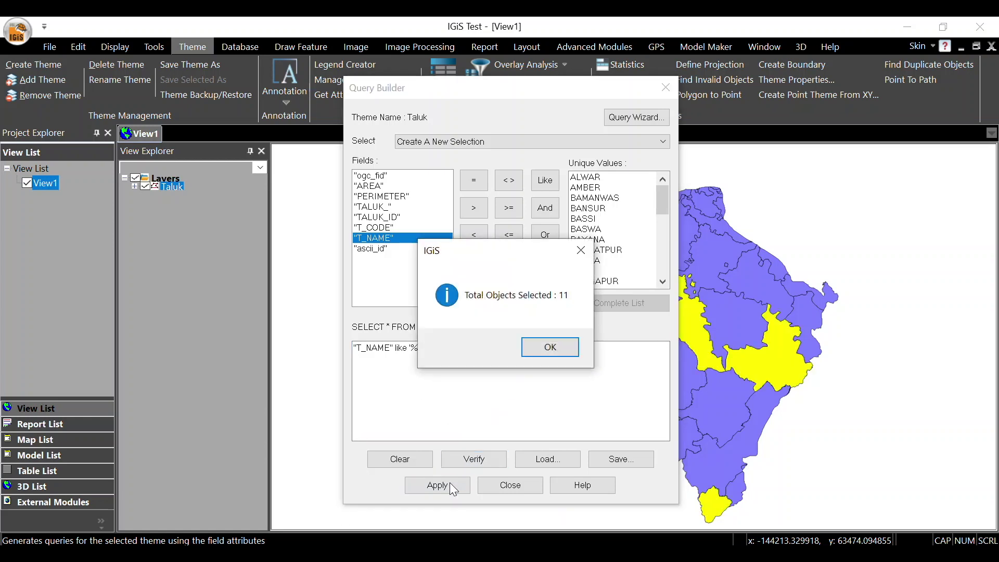
click(550, 348)
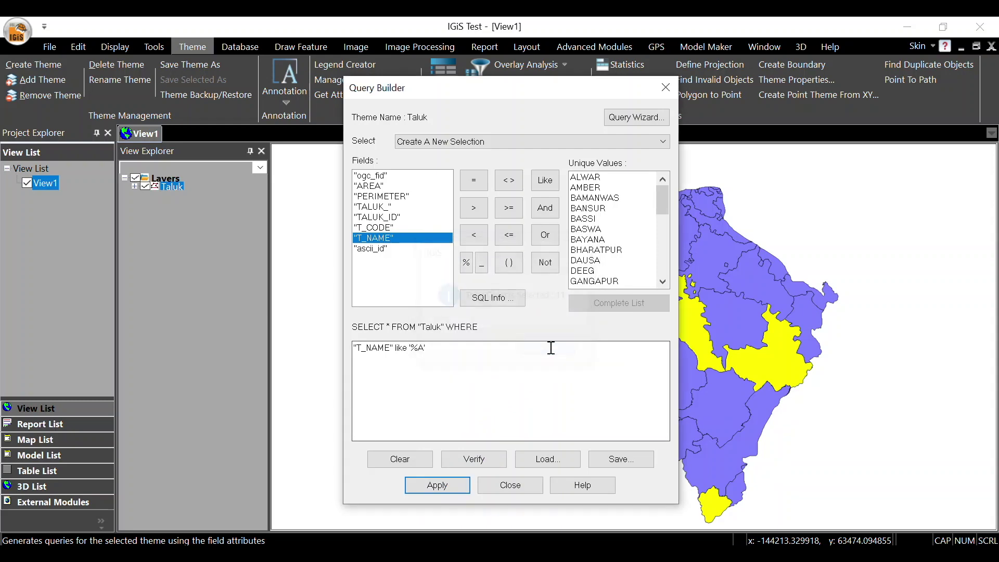
click(670, 87)
Review only the 11 selected taluk records in an enlarged Taluk attribute table.
right_click(172, 185)
click(211, 296)
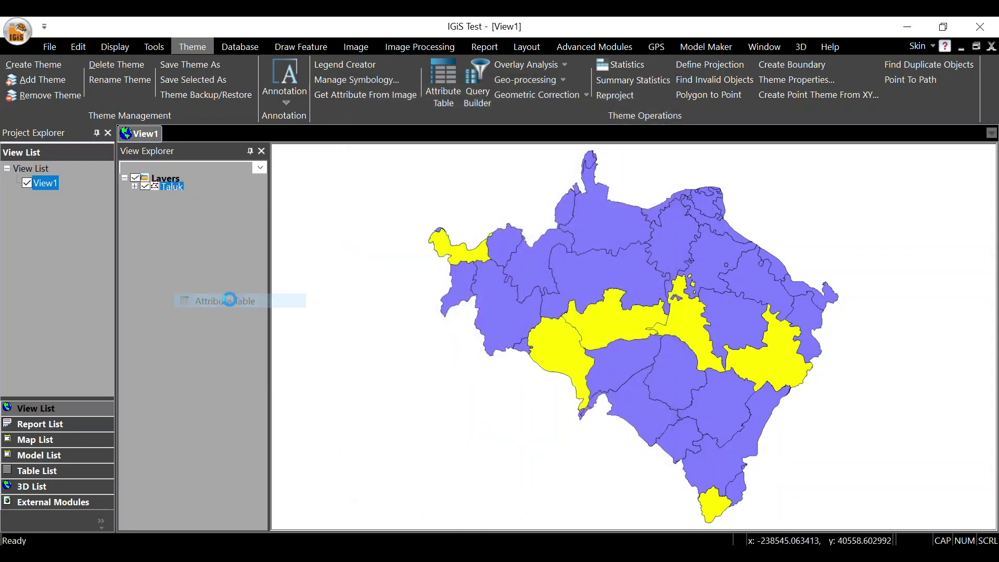
click(157, 312)
drag(358, 327, 821, 390)
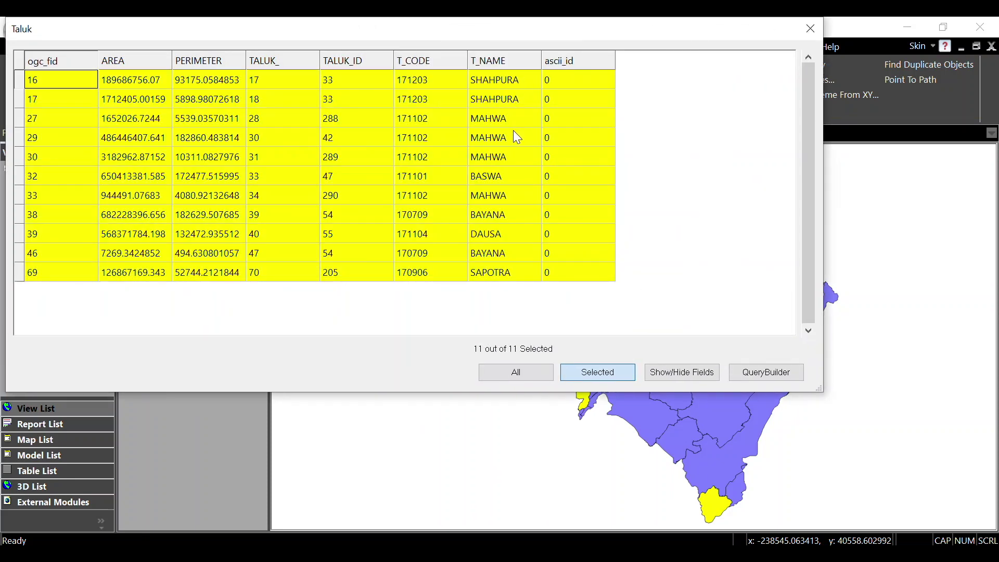
click(810, 29)
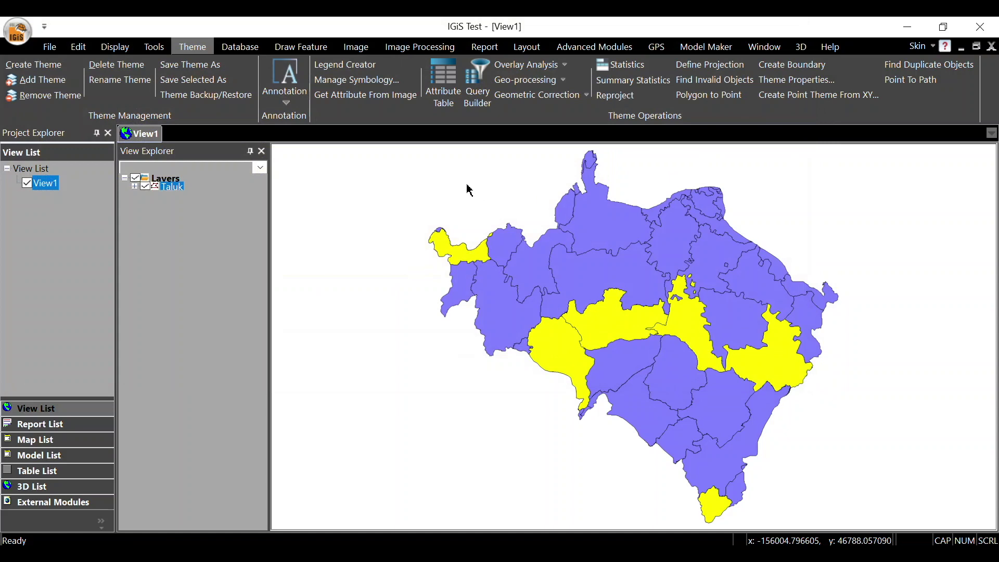
Remove the 11-taluk selection from the map.
right_click(470, 190)
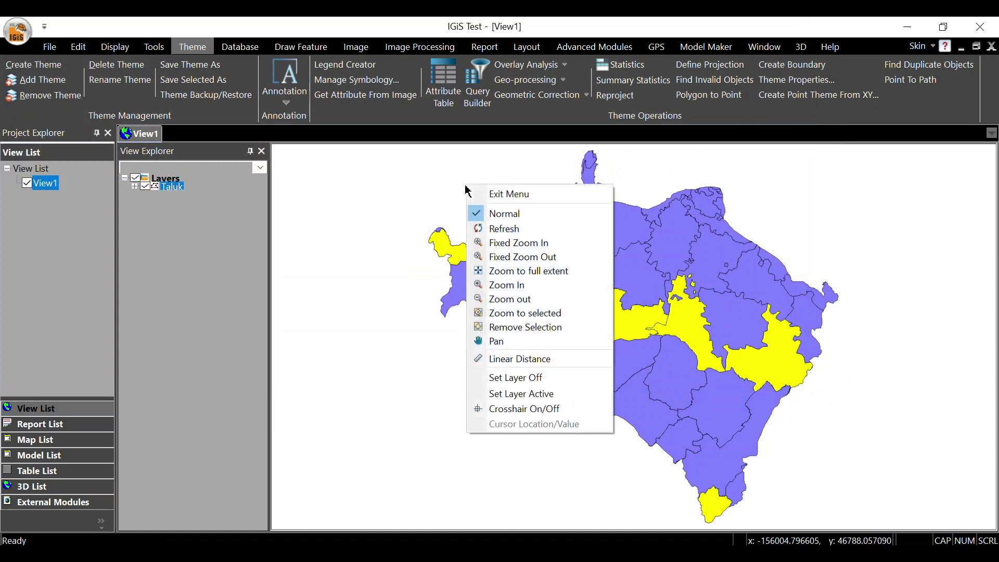
click(526, 327)
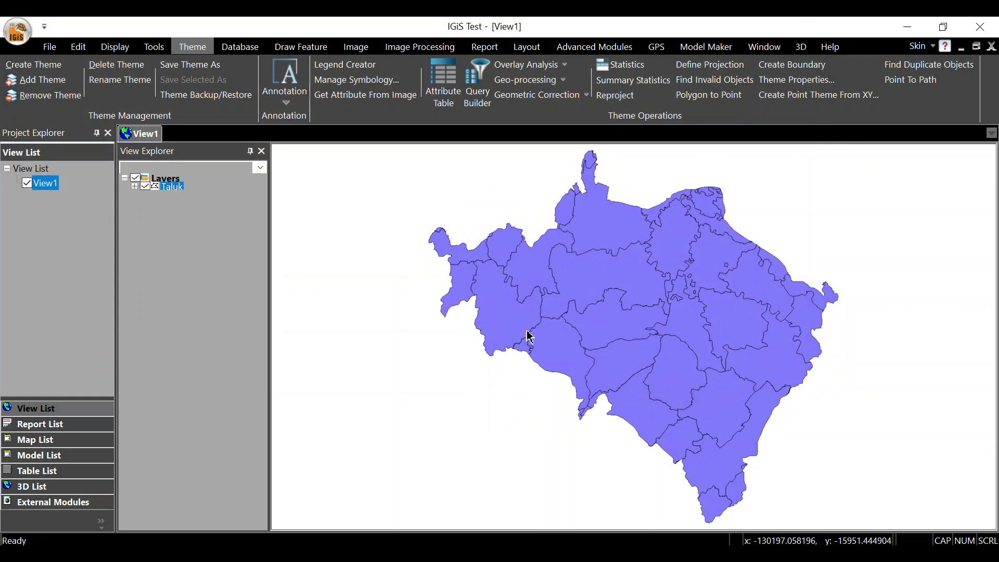